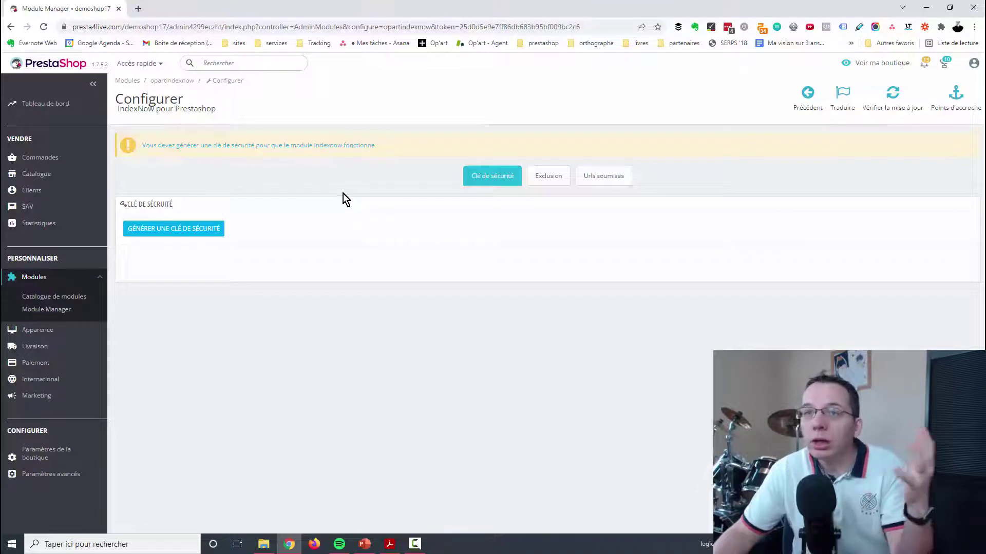
Generate the security key required by the IndexNow module.
{"action": "left_click_drag", "start_coordinate": [386, 154], "coordinate": [141, 148]}
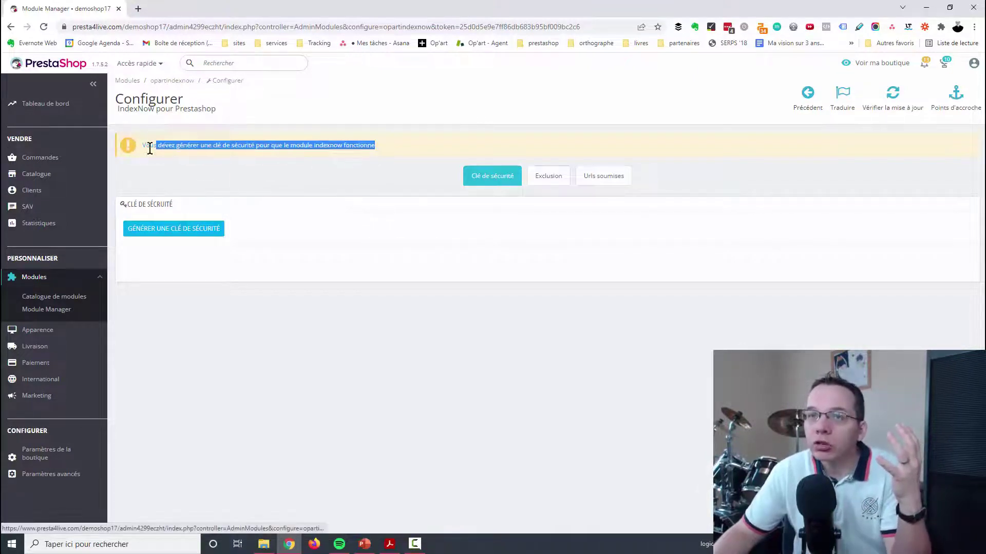
{"action": "left_click", "coordinate": [308, 175]}
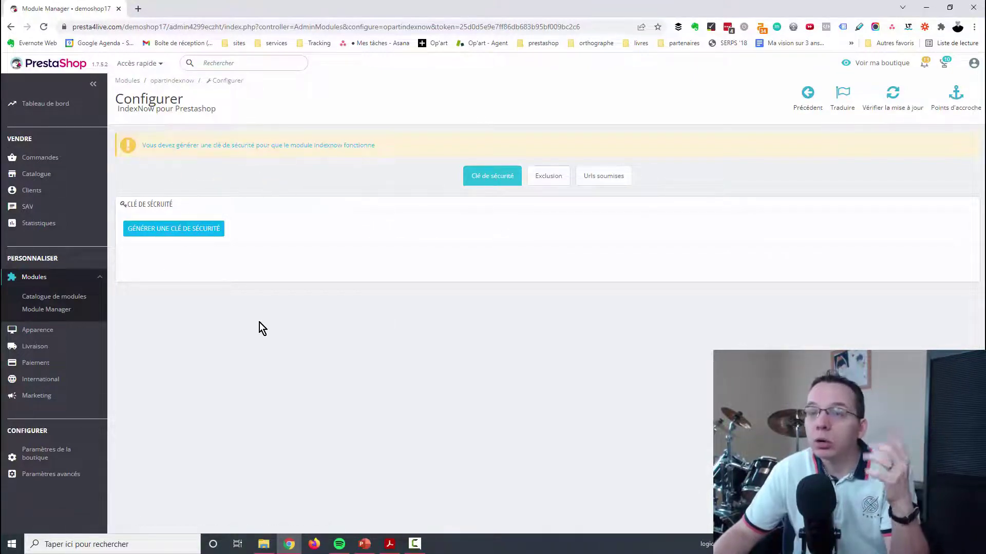
{"action": "left_click", "coordinate": [171, 231]}
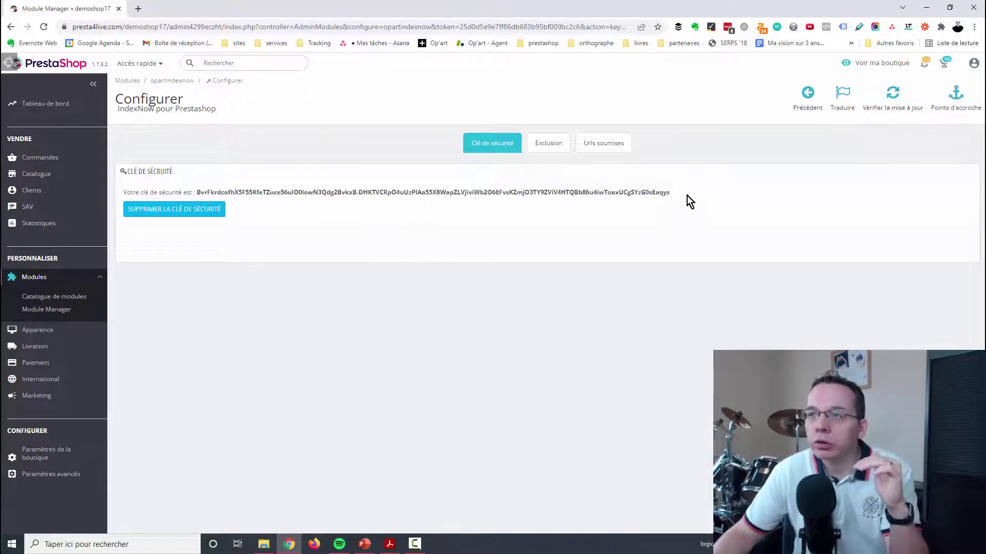
{"action": "left_click_drag", "start_coordinate": [281, 214], "coordinate": [201, 192]}
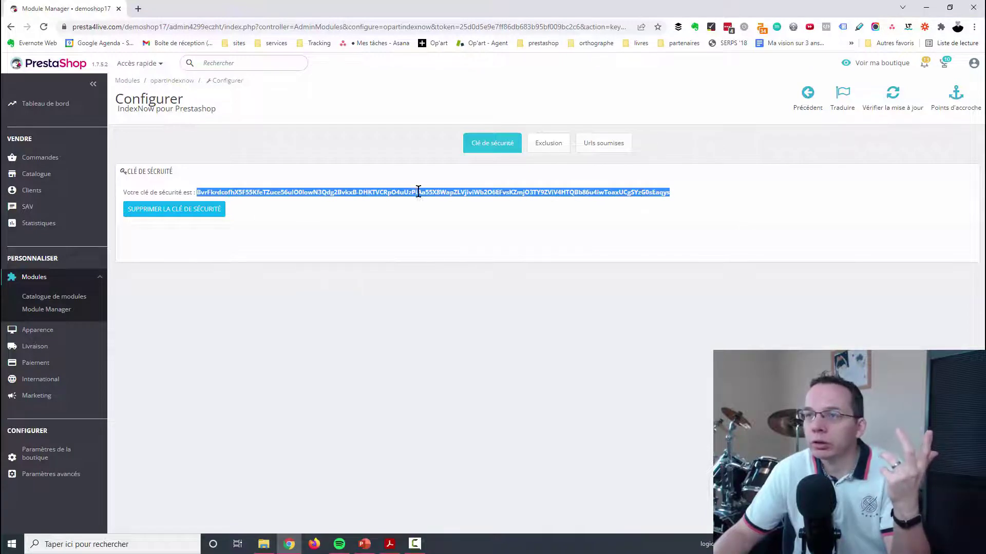
{"action": "left_click", "coordinate": [429, 230]}
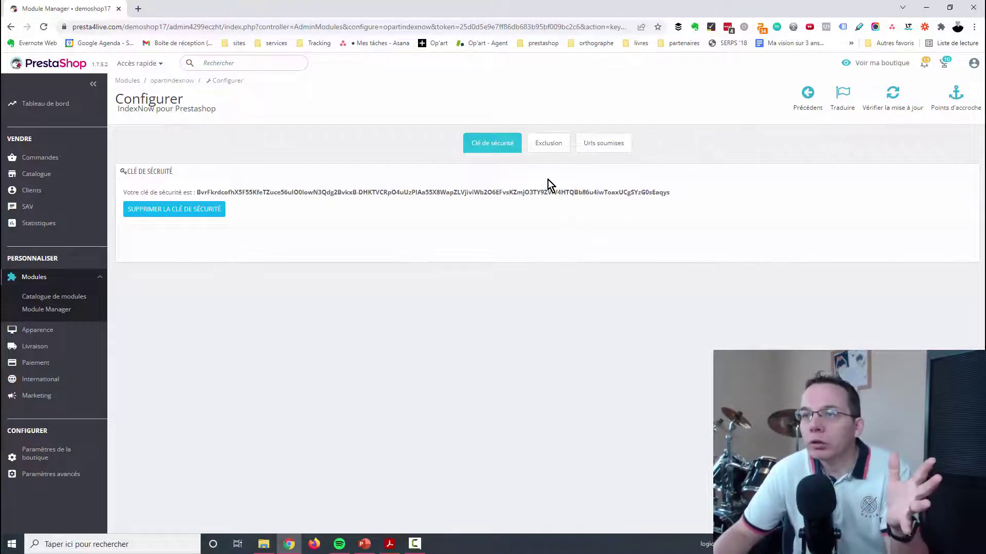
Exclude the Hommes category in the IndexNow exclusion settings and save.
{"action": "left_click", "coordinate": [549, 144]}
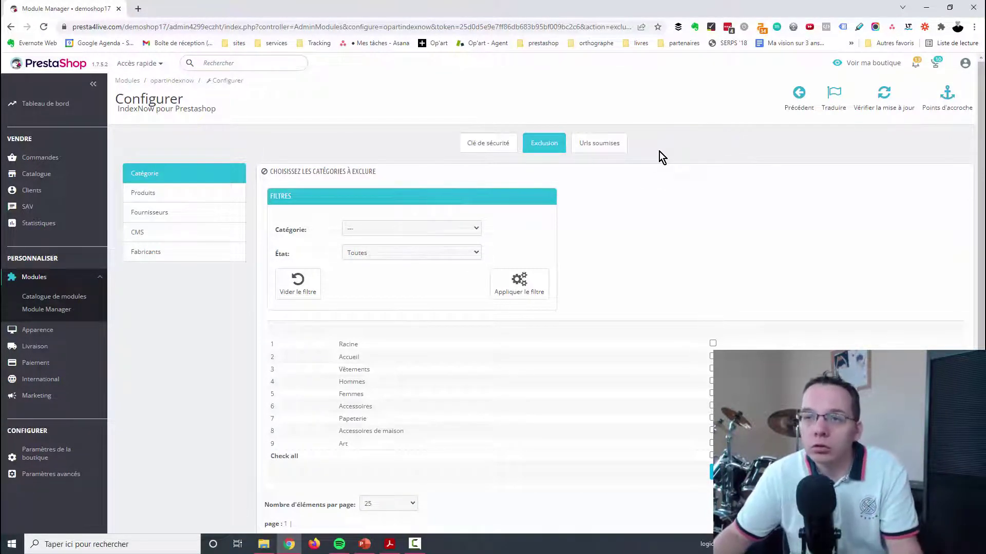
{"action": "scroll", "coordinate": [616, 330], "scroll_direction": "down", "scroll_amount": 1}
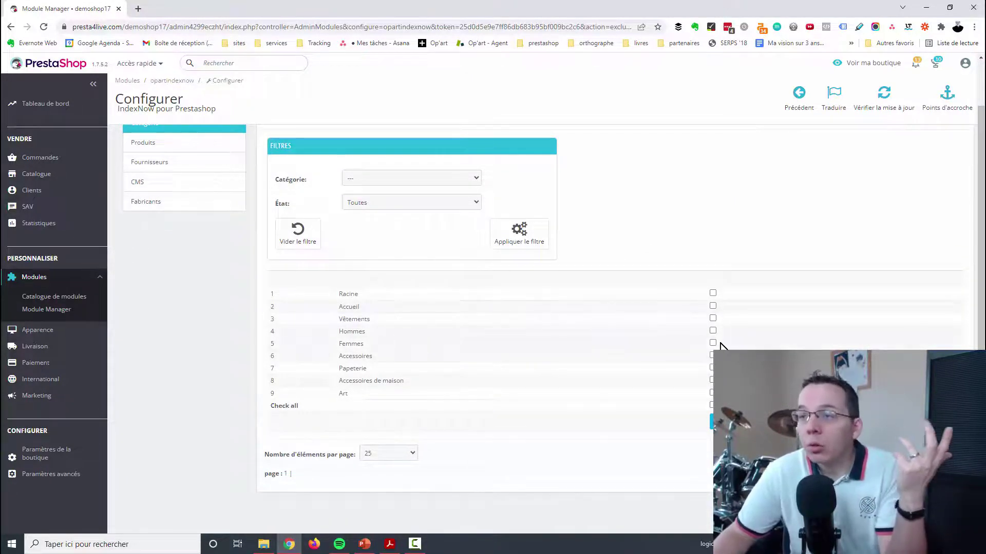
{"action": "left_click", "coordinate": [712, 331]}
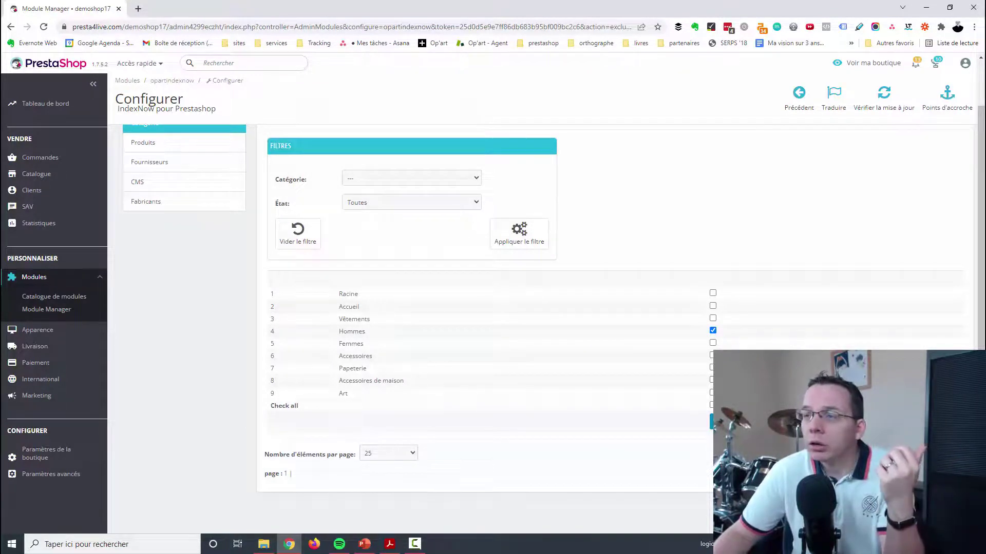
{"action": "left_click", "coordinate": [729, 422]}
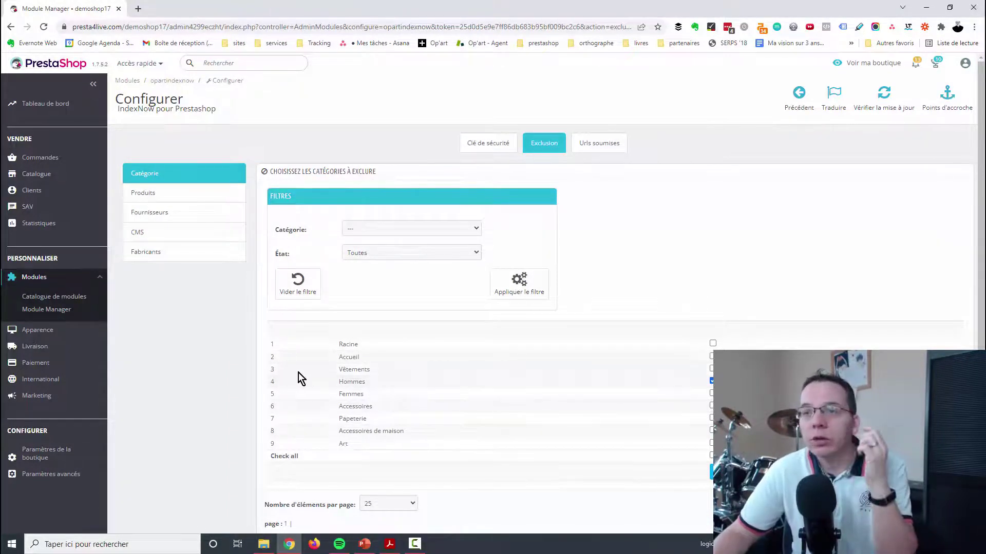
Check the category and state filters, remove the exclusion of the Hommes category and save.
{"action": "left_click", "coordinate": [372, 233]}
{"action": "left_click", "coordinate": [364, 239]}
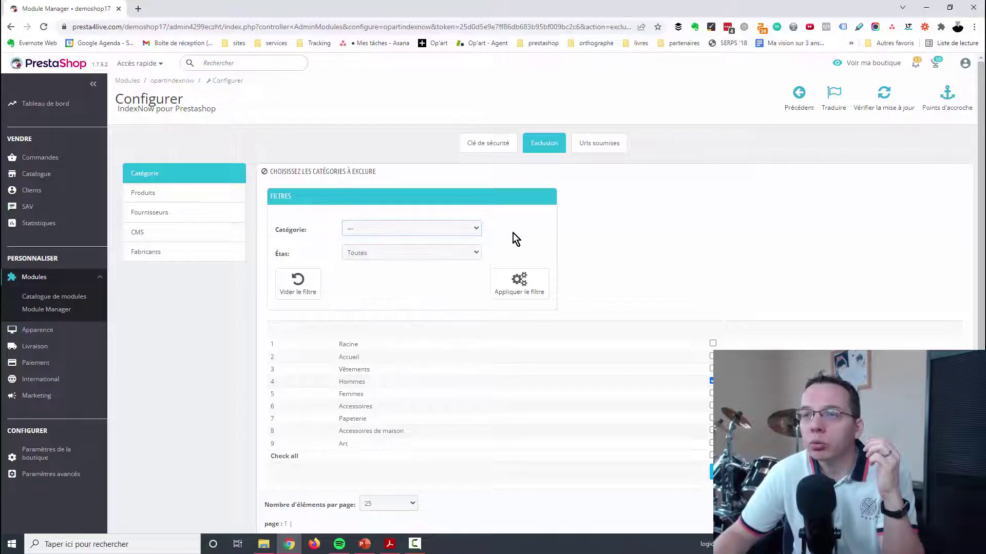
{"action": "left_click", "coordinate": [403, 256]}
{"action": "left_click", "coordinate": [405, 264]}
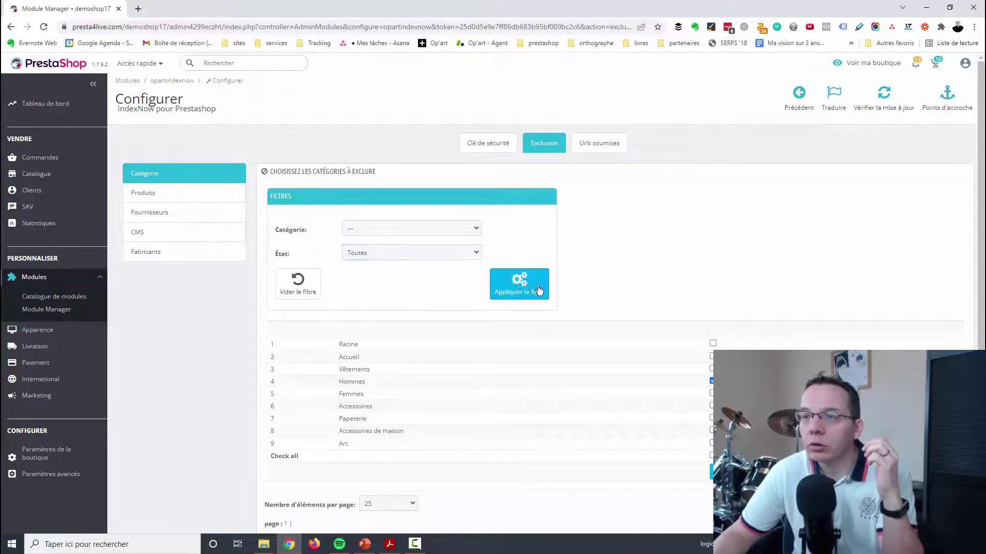
{"action": "left_click", "coordinate": [712, 381]}
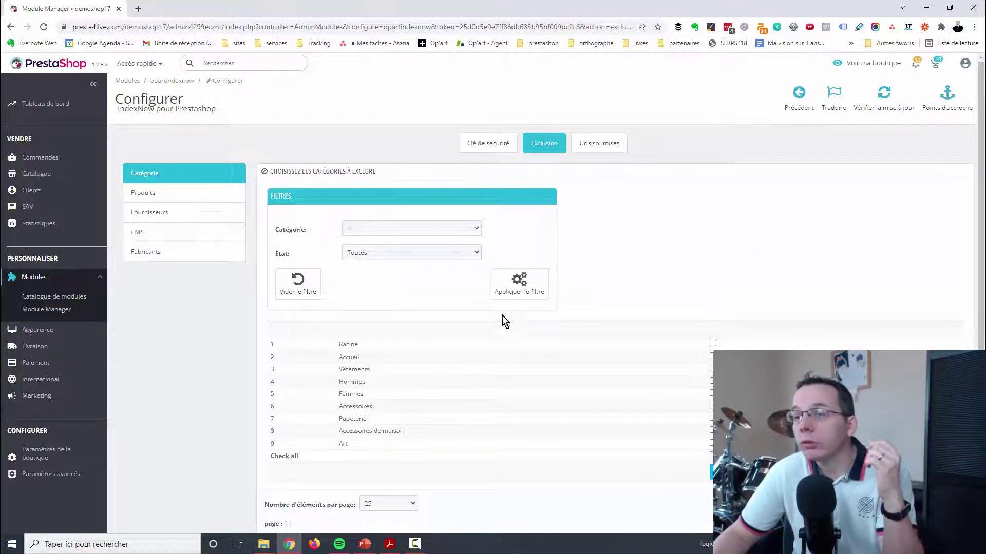
{"action": "left_click", "coordinate": [728, 472]}
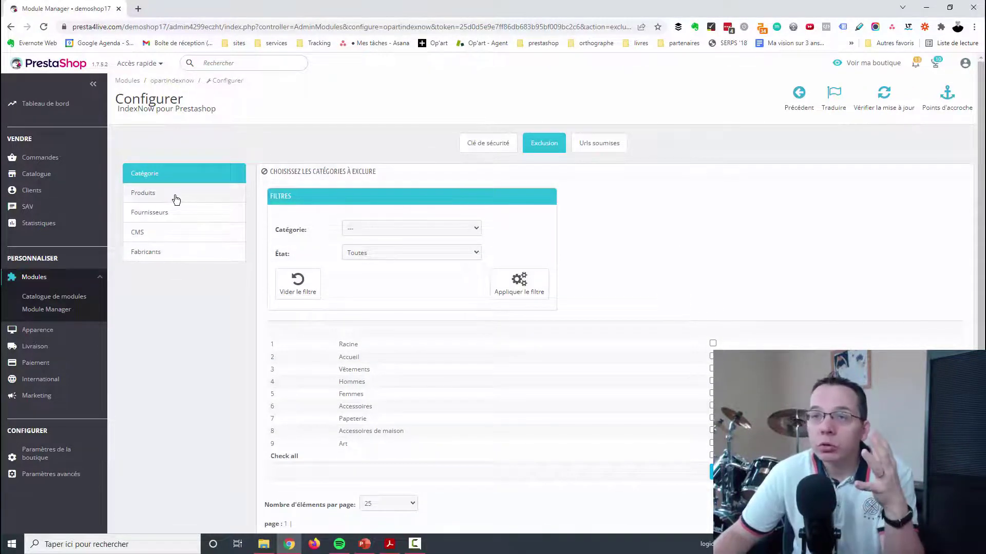
Look through the list of products that can be excluded, including its select-all option.
{"action": "left_click", "coordinate": [158, 193]}
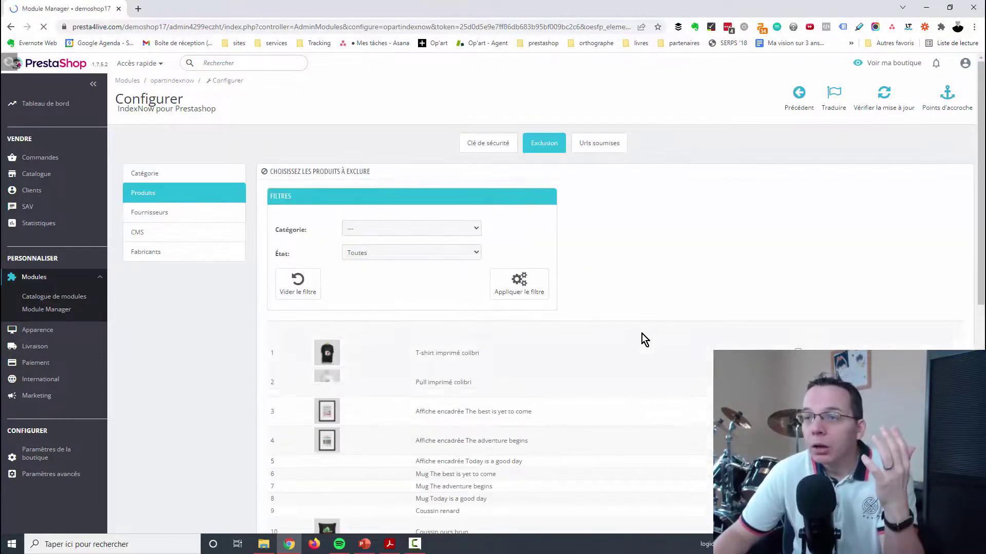
{"action": "scroll", "coordinate": [640, 344], "scroll_direction": "down", "scroll_amount": 4}
{"action": "scroll", "coordinate": [640, 362], "scroll_direction": "down", "scroll_amount": 6}
{"action": "scroll", "coordinate": [656, 430], "scroll_direction": "up", "scroll_amount": 10}
{"action": "scroll", "coordinate": [656, 429], "scroll_direction": "down", "scroll_amount": 6}
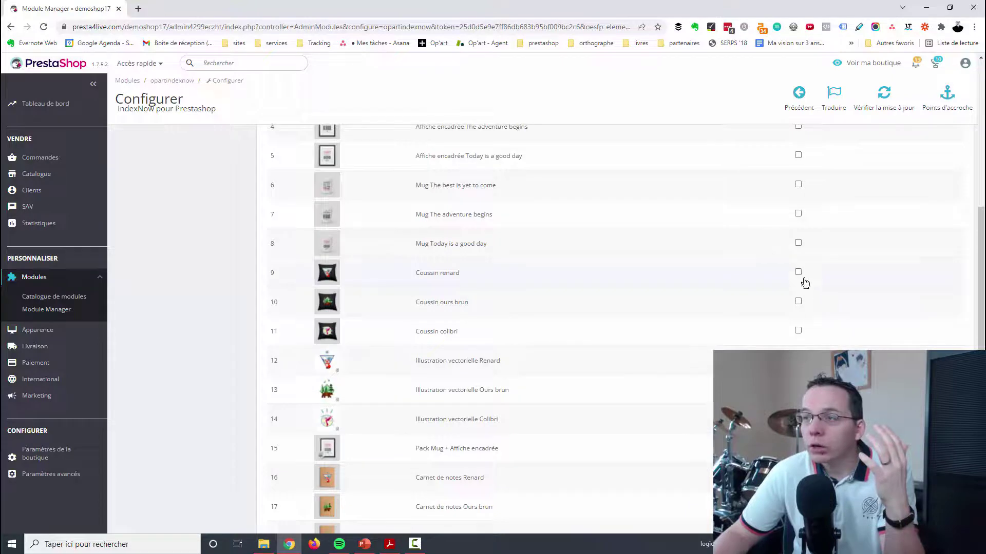
{"action": "scroll", "coordinate": [803, 282], "scroll_direction": "down", "scroll_amount": 4}
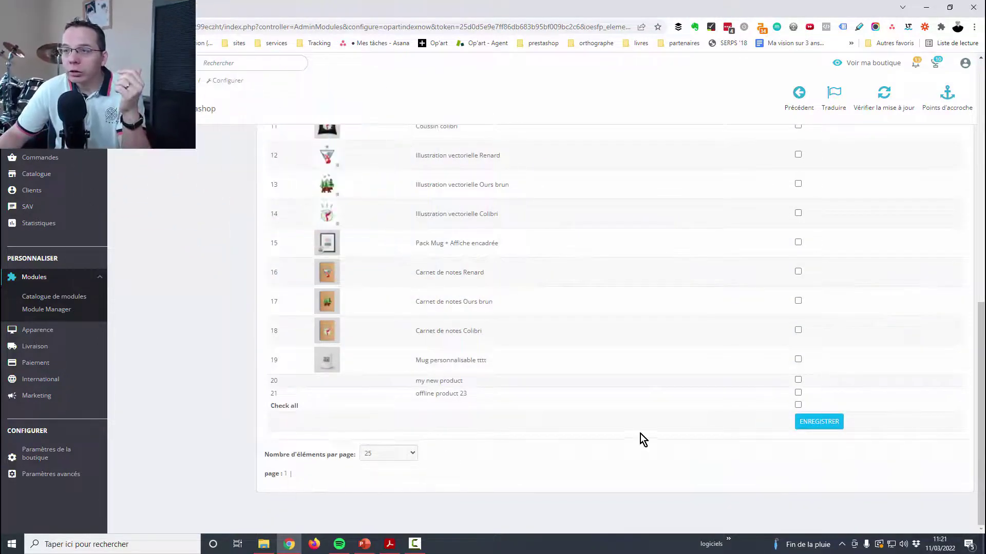
{"action": "left_click", "coordinate": [798, 405]}
{"action": "left_click", "coordinate": [819, 422]}
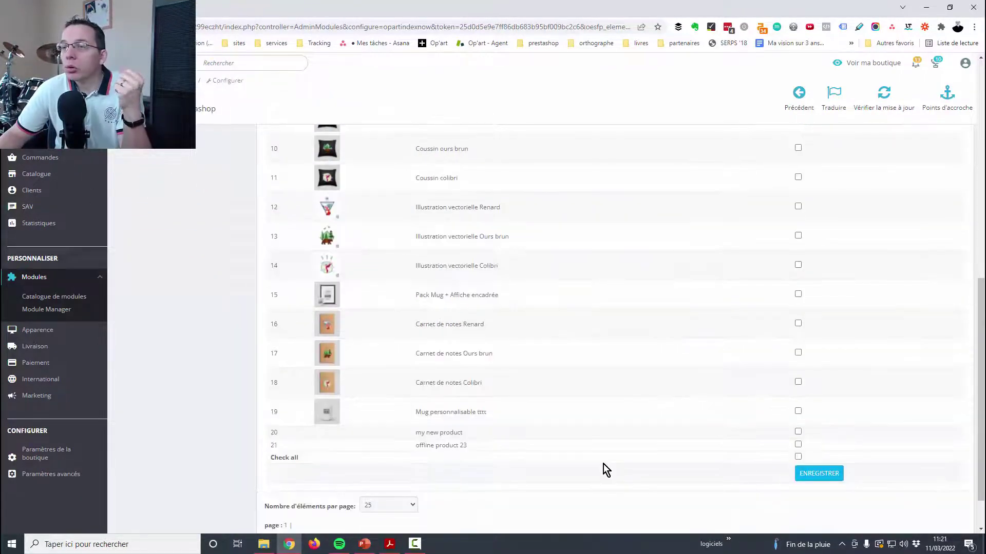
View the available numbers of items per page for the product exclusion list.
{"action": "scroll", "coordinate": [588, 356], "scroll_direction": "down", "scroll_amount": 8}
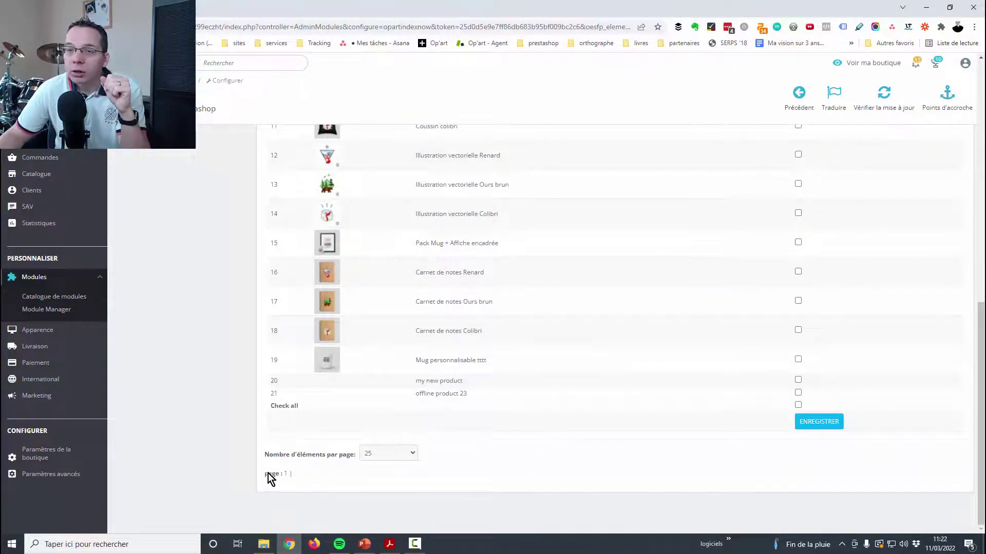
{"action": "left_click", "coordinate": [406, 454]}
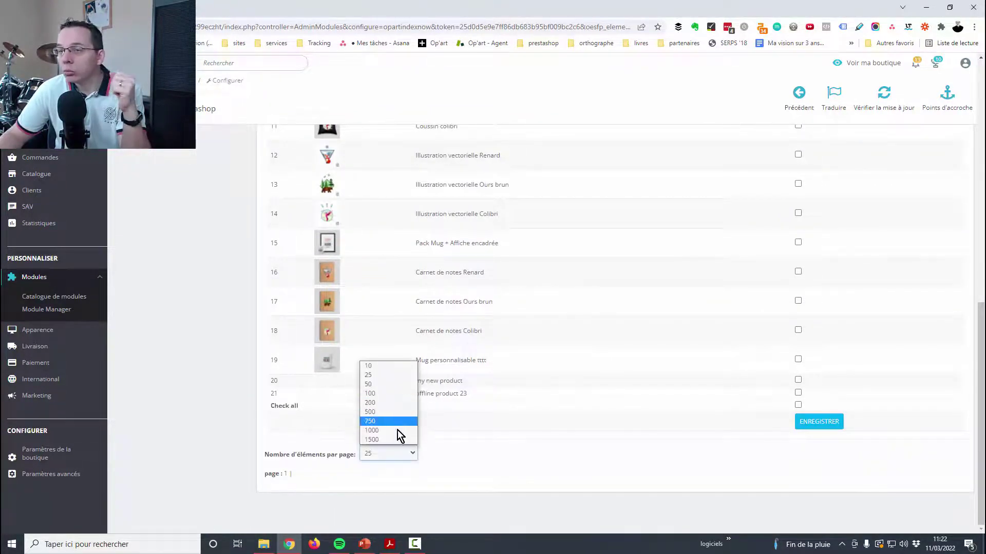
{"action": "left_click", "coordinate": [501, 480]}
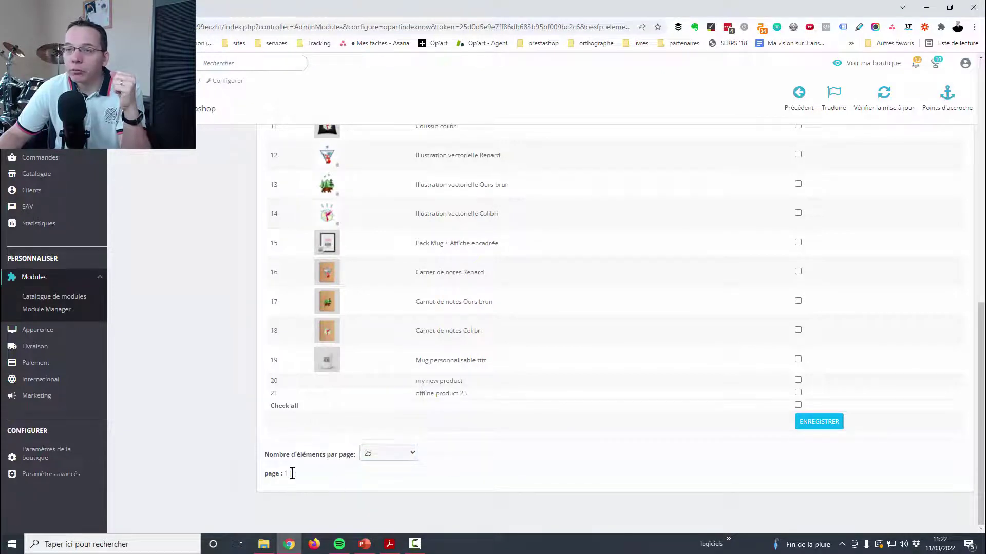
View the supplier exclusion settings and the list of submitted URLs.
{"action": "scroll", "coordinate": [661, 508], "scroll_direction": "up", "scroll_amount": 15}
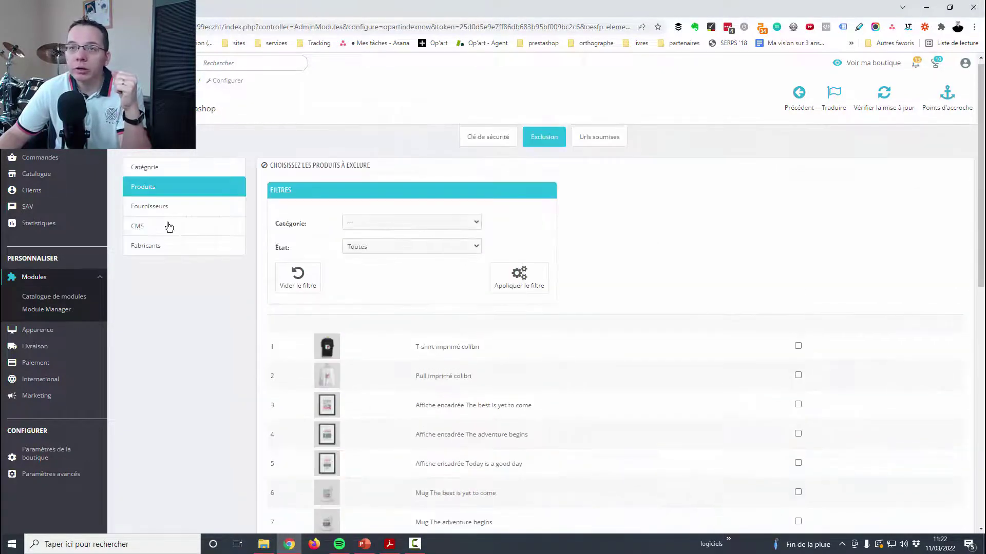
{"action": "left_click", "coordinate": [139, 208]}
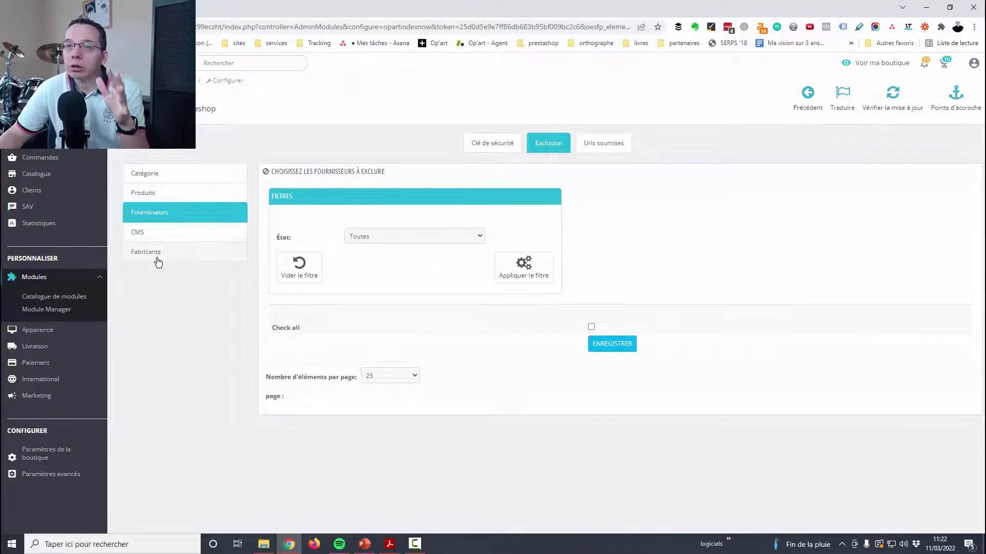
{"action": "left_click", "coordinate": [606, 147]}
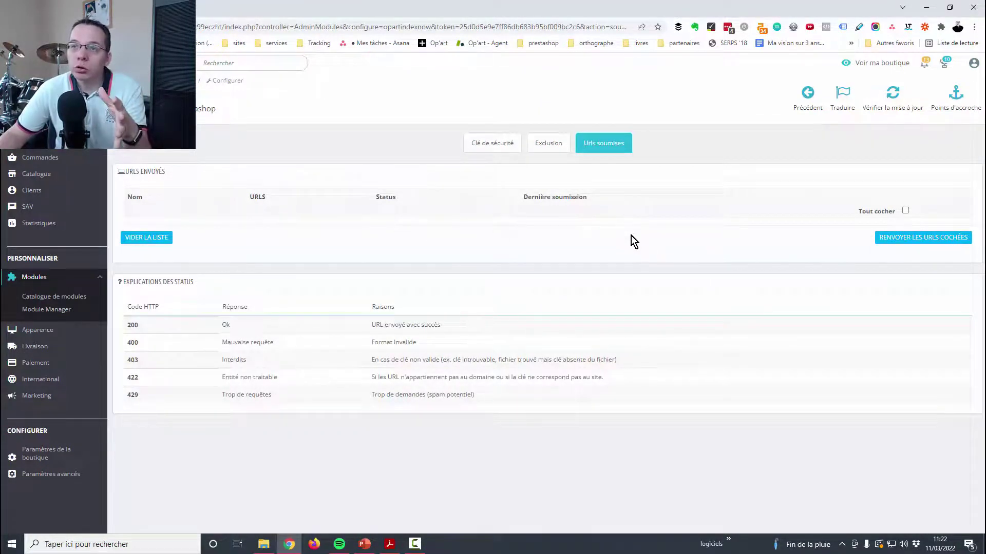
Rename the catalogue product Carnet de notes Colibri as Carnet de notes Colibri 222 and save it.
{"action": "mouse_move", "coordinate": [47, 180]}
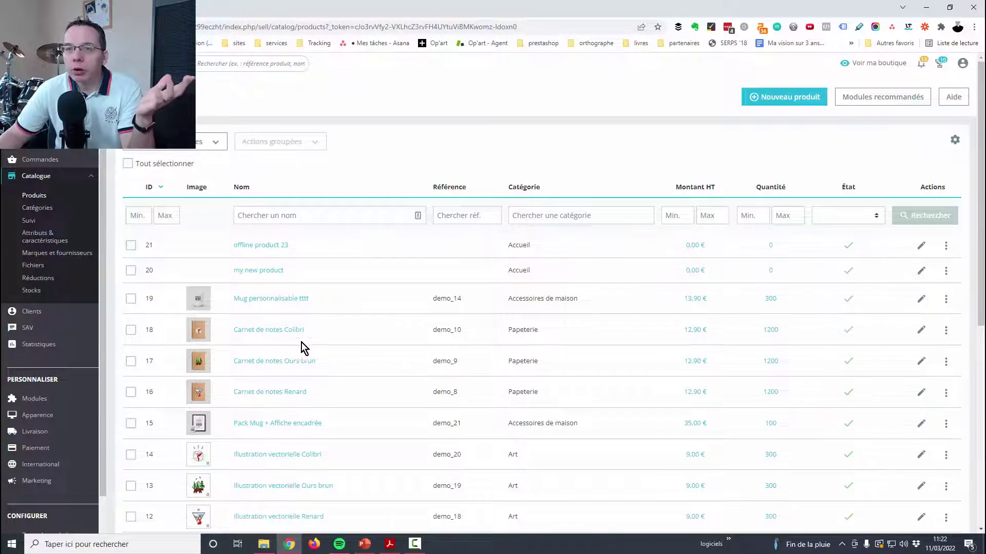
{"action": "left_click", "coordinate": [257, 332]}
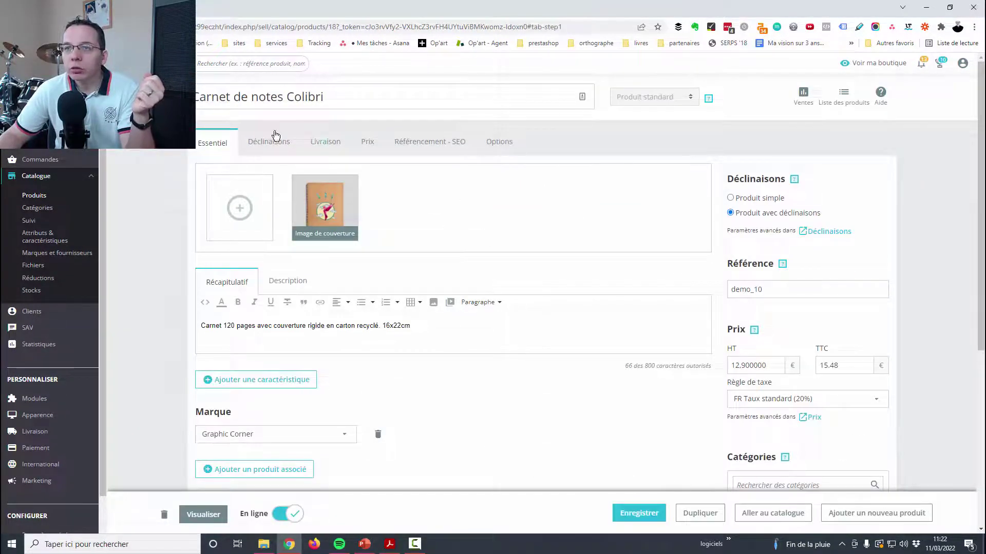
{"action": "scroll", "coordinate": [423, 362], "scroll_direction": "down", "scroll_amount": 3}
{"action": "scroll", "coordinate": [423, 362], "scroll_direction": "up", "scroll_amount": 3}
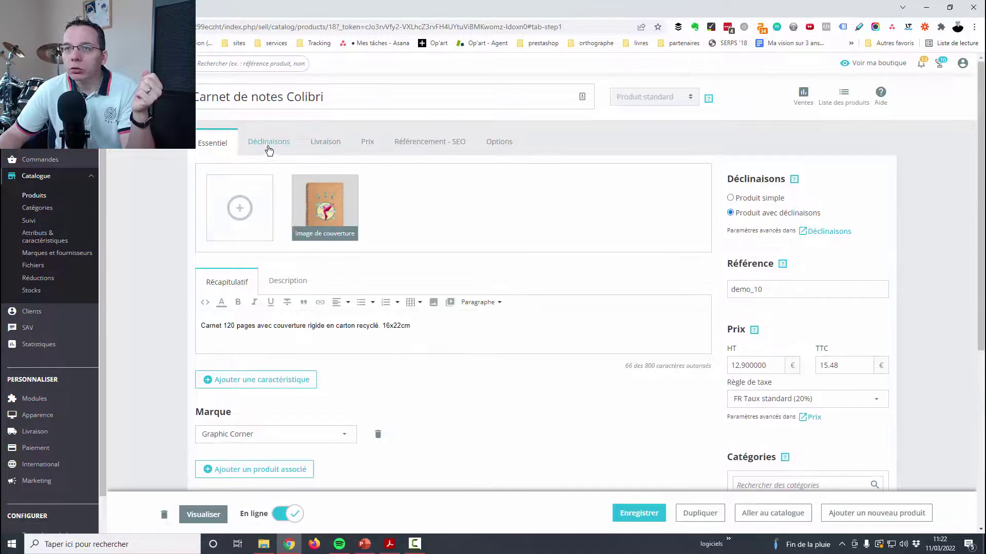
{"action": "left_click", "coordinate": [368, 90]}
{"action": "type", "text": "222"}
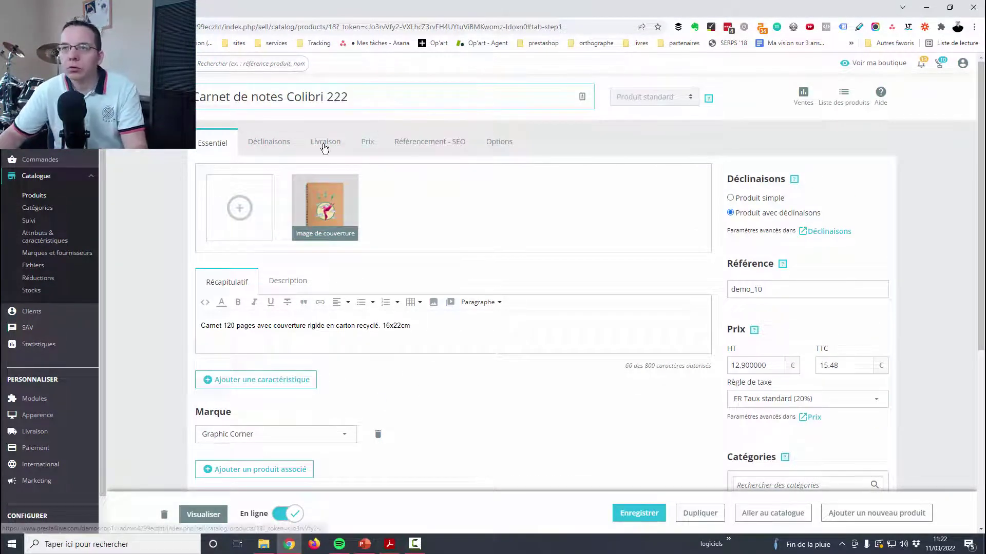
{"action": "scroll", "coordinate": [683, 359], "scroll_direction": "down", "scroll_amount": 2}
{"action": "left_click", "coordinate": [645, 505]}
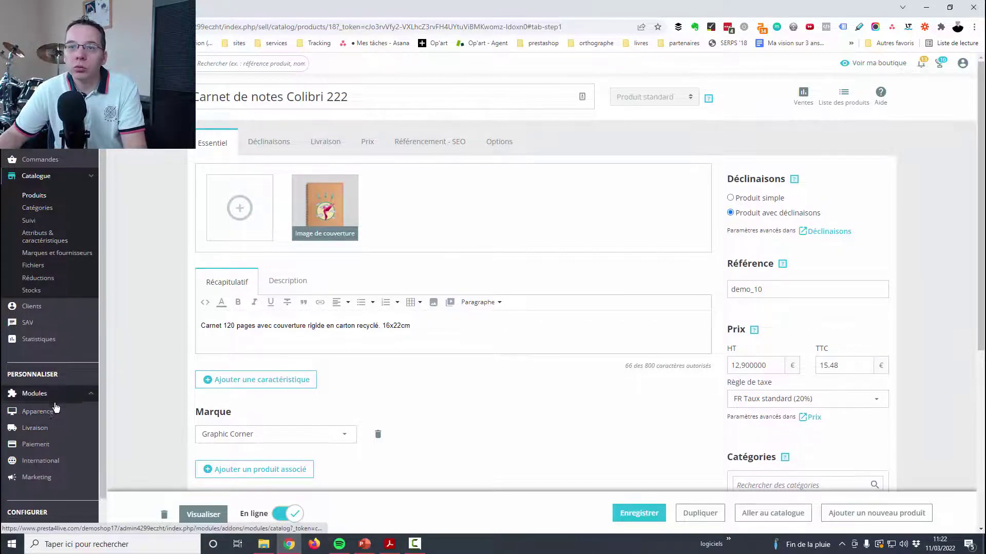
Open the Module Manager in a new tab and check the submitted URLs of the IndexNow pour Prestashop module.
{"action": "mouse_move", "coordinate": [55, 407]}
{"action": "right_click", "coordinate": [43, 311]}
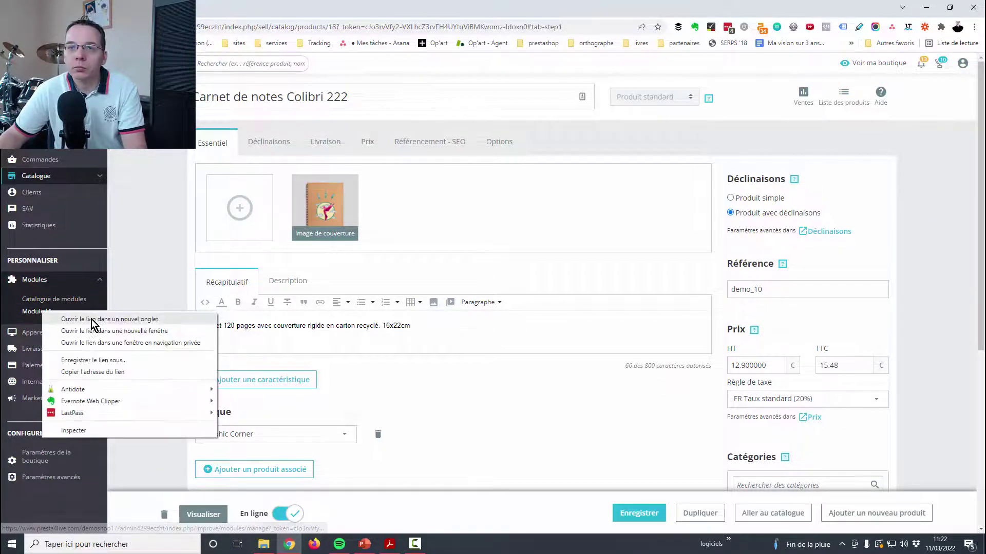
{"action": "left_click", "coordinate": [93, 322]}
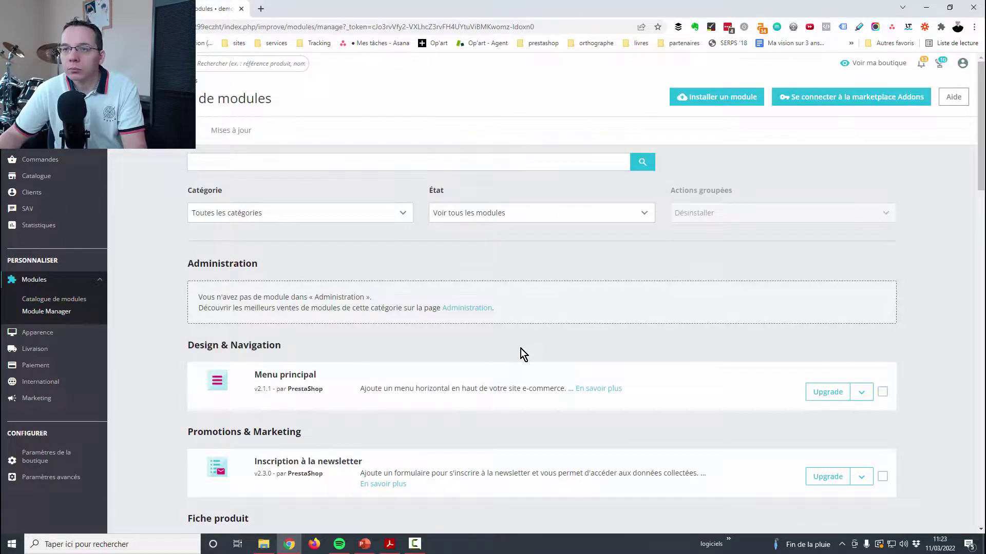
{"action": "scroll", "coordinate": [368, 393], "scroll_direction": "down", "scroll_amount": 5}
{"action": "scroll", "coordinate": [370, 395], "scroll_direction": "down", "scroll_amount": 15}
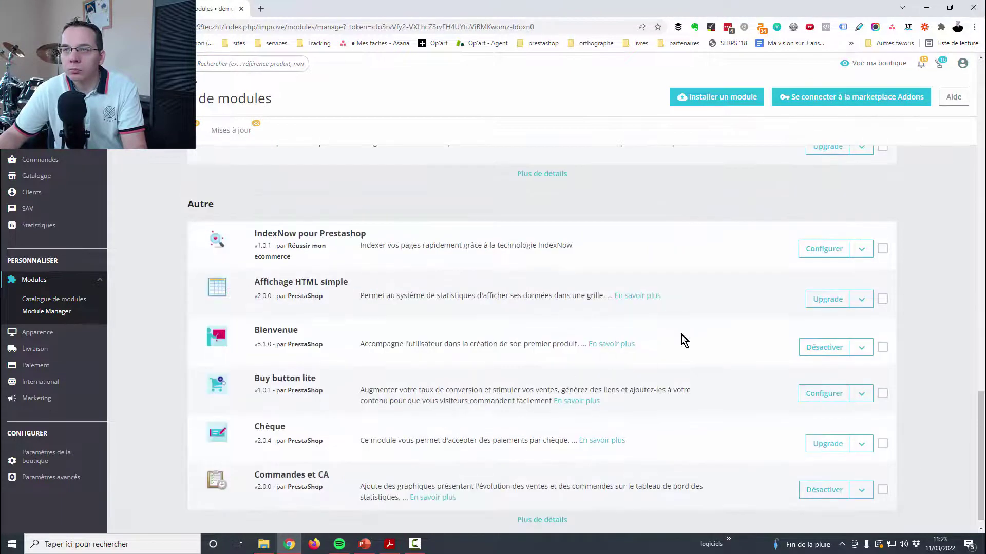
{"action": "left_click", "coordinate": [823, 249]}
{"action": "left_click", "coordinate": [603, 142]}
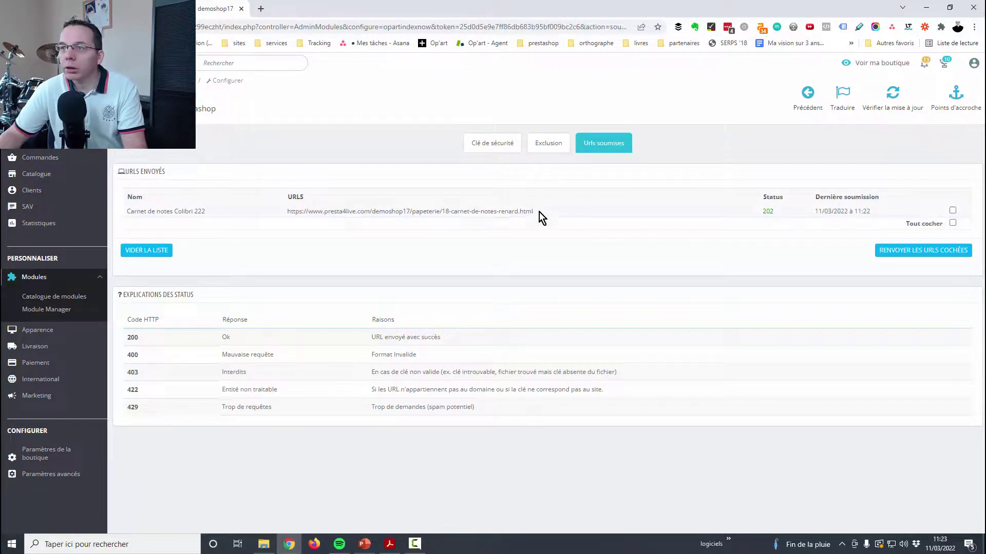
{"action": "left_click", "coordinate": [503, 211]}
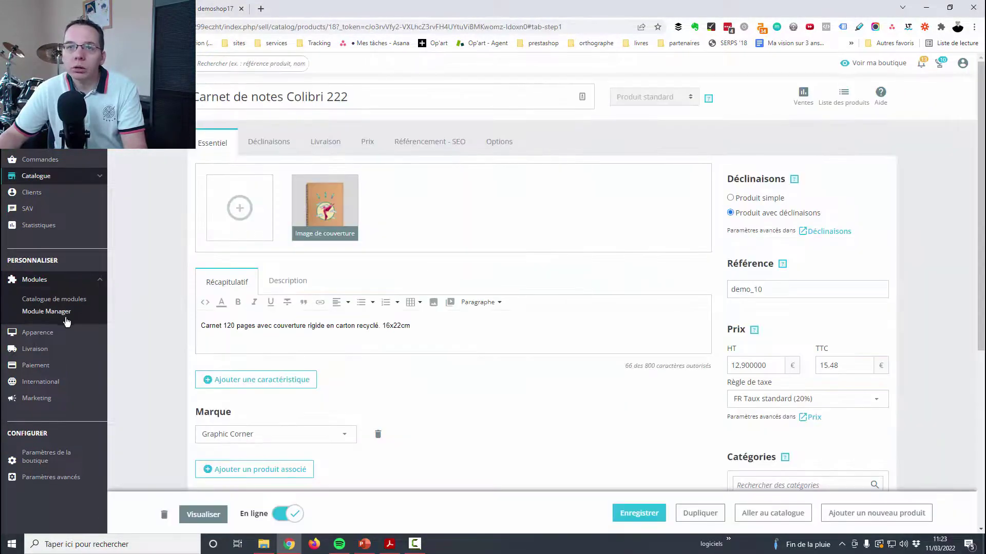
Delete the product my new product from the catalogue's product list and confirm the permanent removal.
{"action": "mouse_move", "coordinate": [34, 177]}
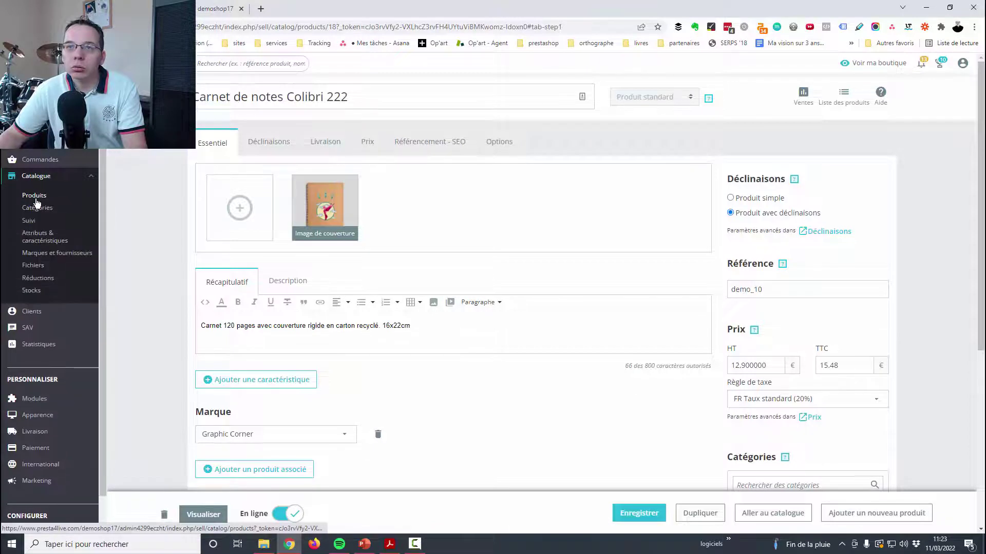
{"action": "left_click", "coordinate": [35, 199]}
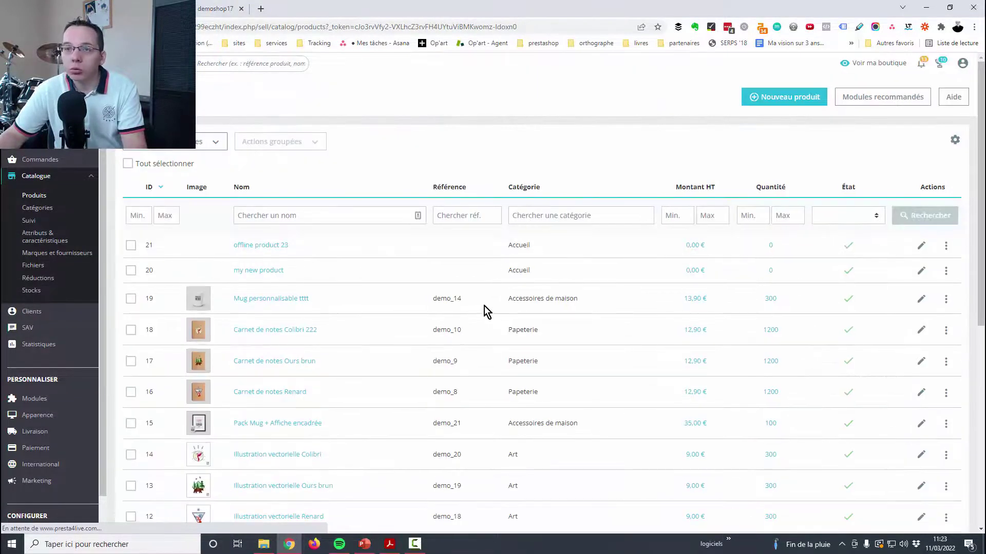
{"action": "left_click", "coordinate": [946, 272]}
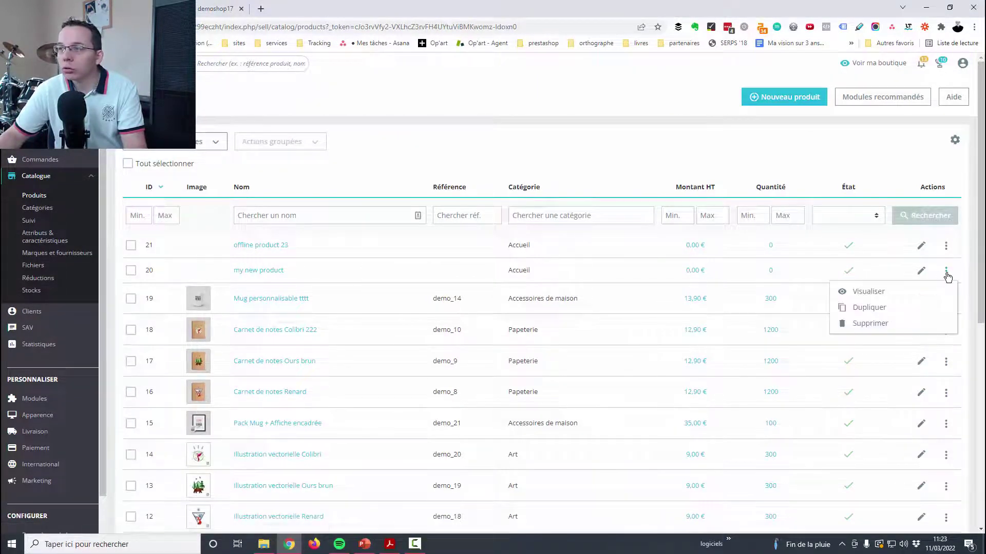
{"action": "left_click", "coordinate": [866, 323]}
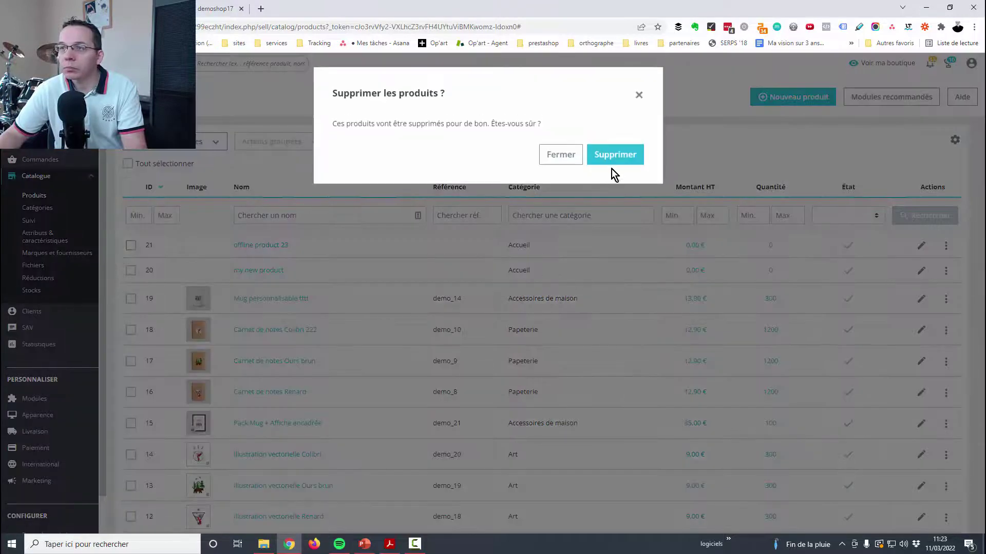
{"action": "left_click", "coordinate": [612, 156]}
Return to the IndexNow module and reload the submitted URLs to check the entry for the deleted product my new product.
{"action": "left_click", "coordinate": [202, 14]}
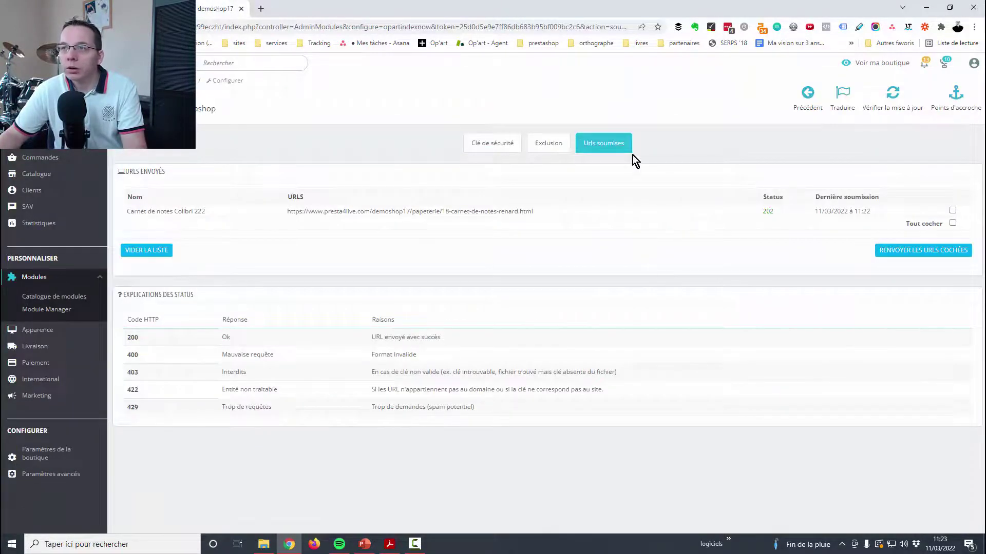
{"action": "left_click", "coordinate": [613, 143]}
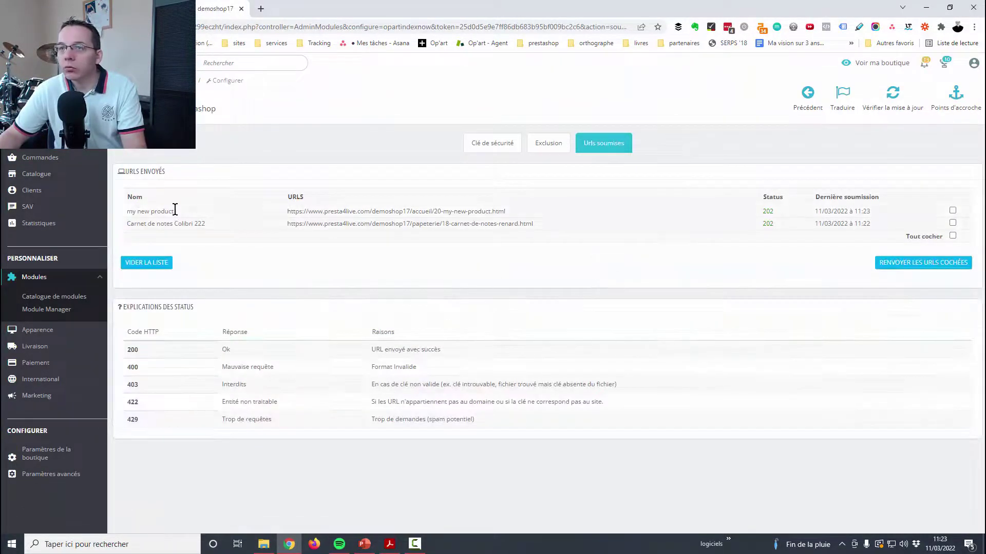
{"action": "left_click_drag", "start_coordinate": [528, 211], "coordinate": [260, 211]}
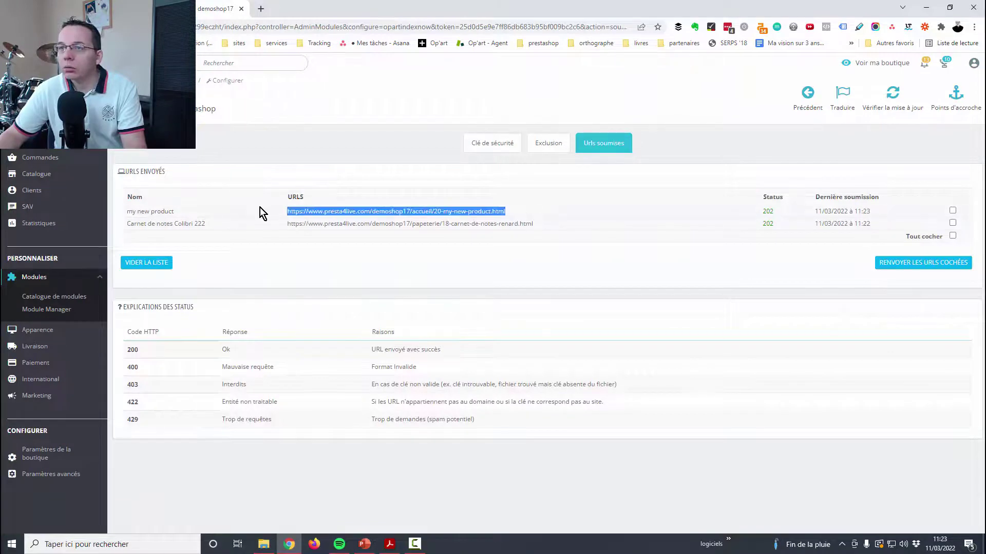
{"action": "left_click", "coordinate": [430, 266]}
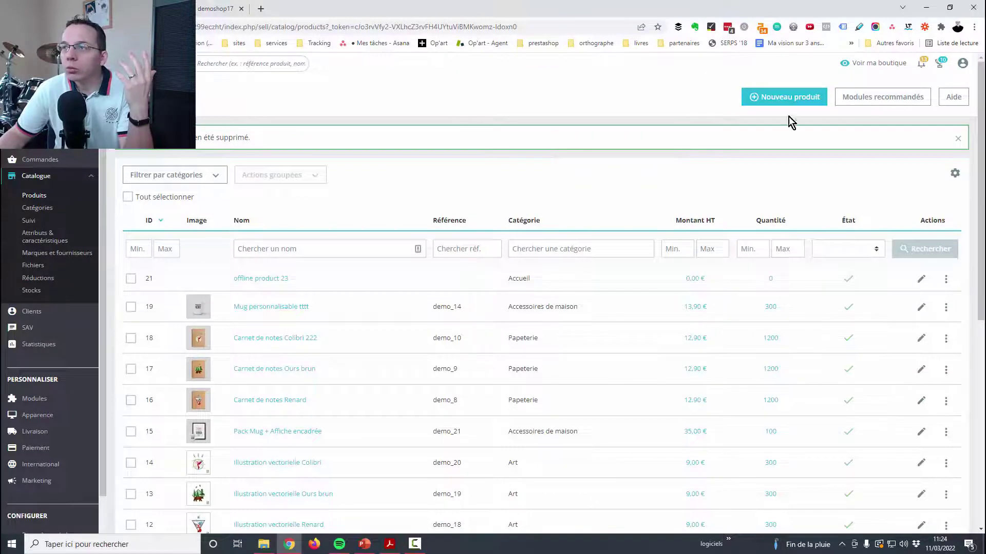
Create a new standard product named produit de test, set it online and save it.
{"action": "left_click", "coordinate": [784, 97]}
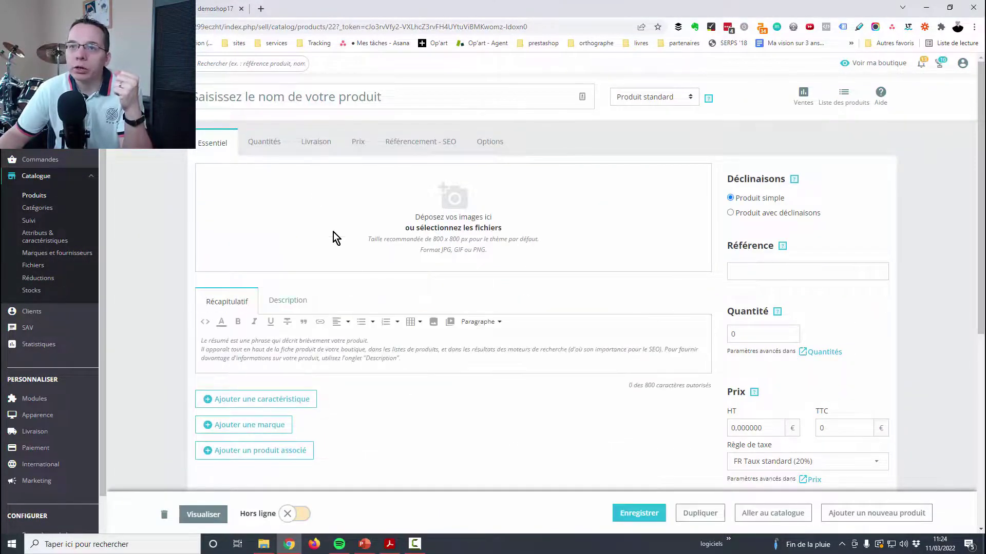
{"action": "scroll", "coordinate": [334, 232], "scroll_direction": "down", "scroll_amount": 4}
{"action": "scroll", "coordinate": [327, 445], "scroll_direction": "up", "scroll_amount": 4}
{"action": "left_click", "coordinate": [286, 92]}
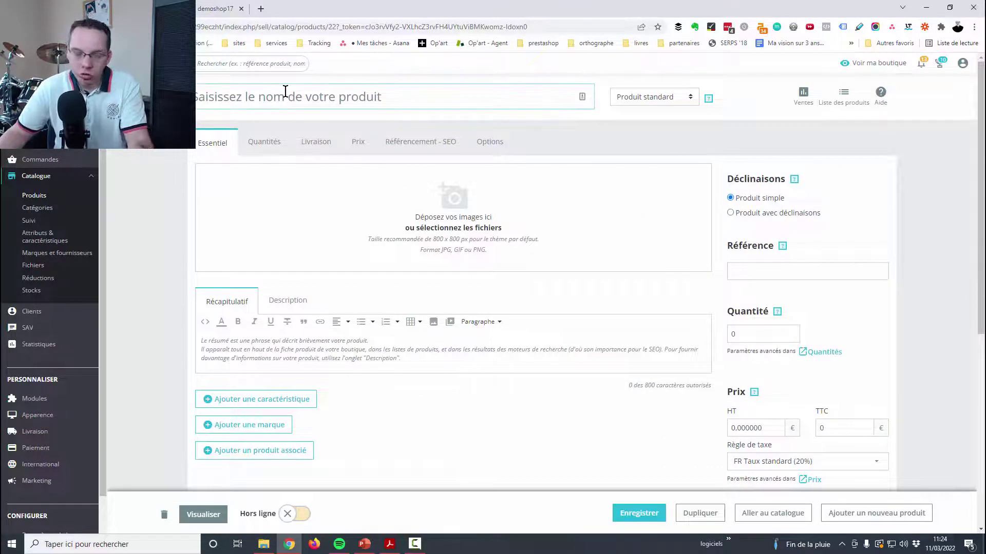
{"action": "type", "text": "produit de"}
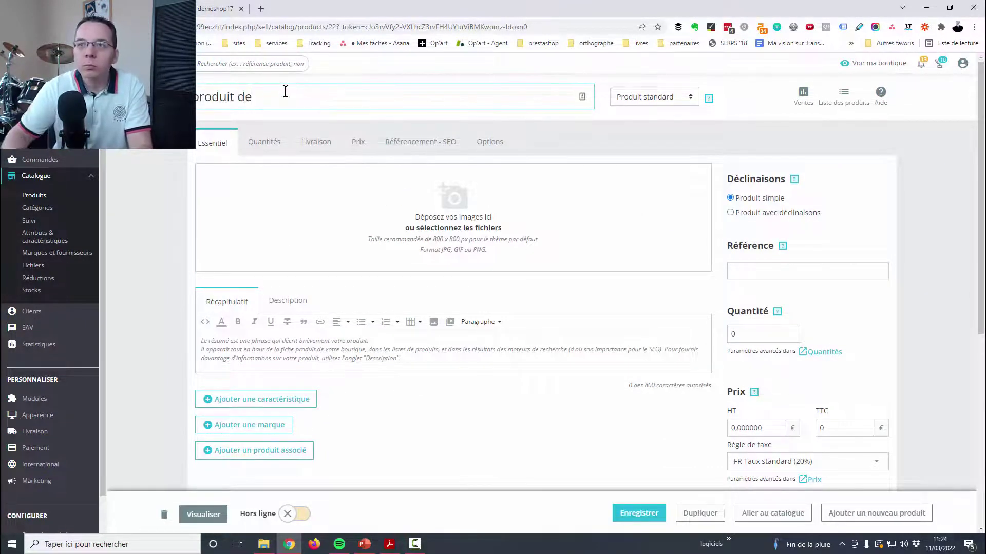
{"action": "type", "text": " test"}
{"action": "left_click_drag", "start_coordinate": [315, 97], "coordinate": [180, 100]}
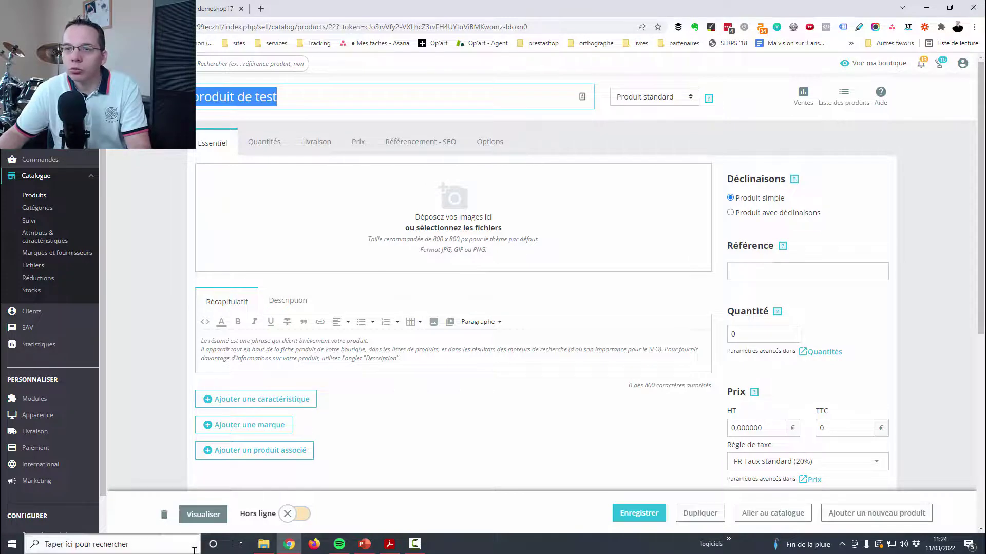
{"action": "left_click", "coordinate": [292, 518]}
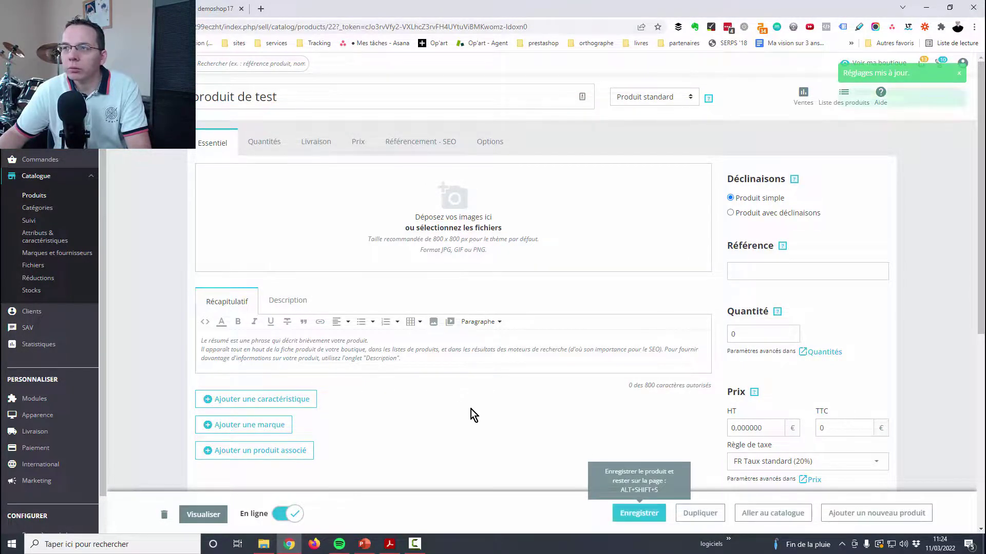
Reload the IndexNow module's submitted URLs and check the entry for produit de test.
{"action": "key", "text": "alt+Left"}
{"action": "left_click", "coordinate": [590, 150]}
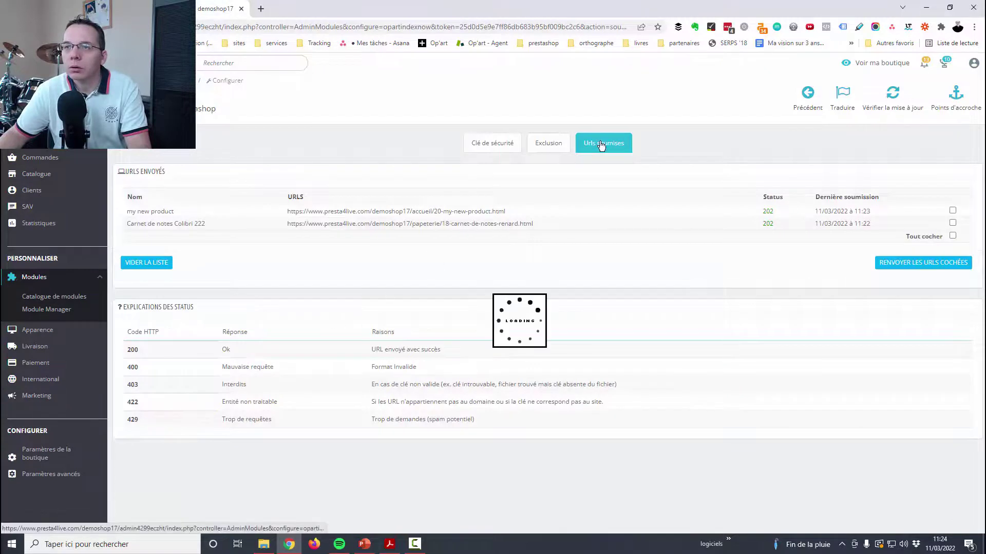
{"action": "left_click_drag", "start_coordinate": [293, 210], "coordinate": [136, 215]}
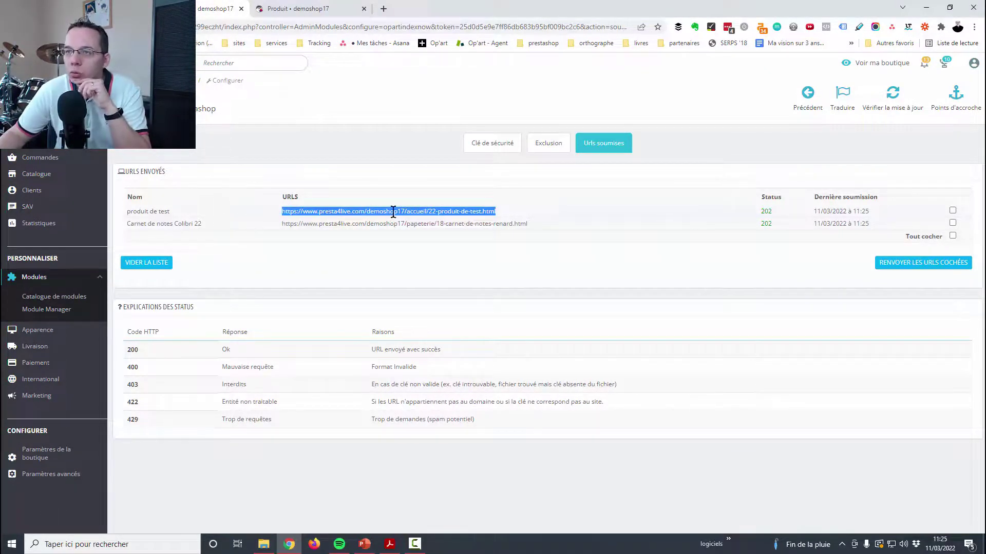
{"action": "left_click", "coordinate": [544, 249]}
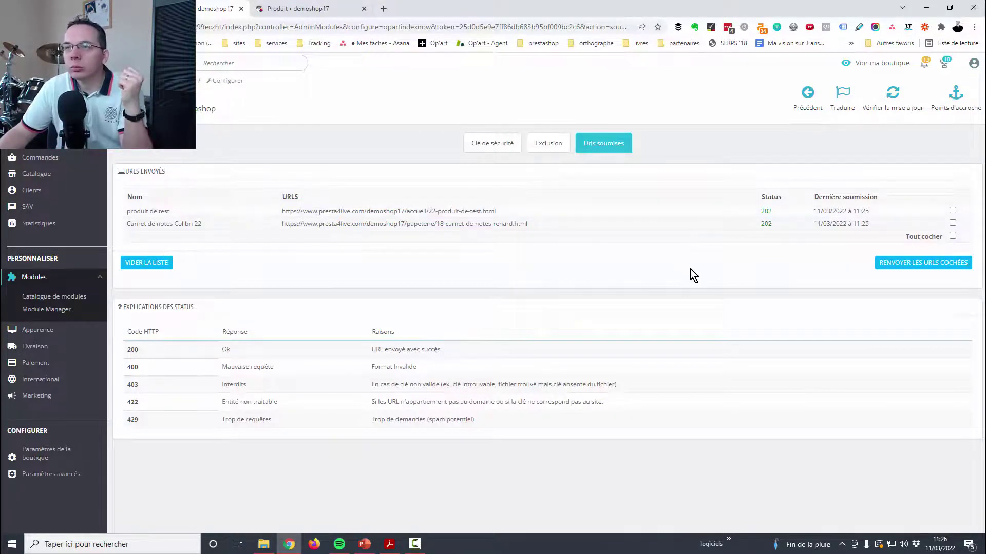
Resubmit the URLs of produit de test and Carnet de notes Colibri 22, and empty the submitted URLs list.
{"action": "left_click", "coordinate": [953, 224]}
{"action": "left_click", "coordinate": [952, 211]}
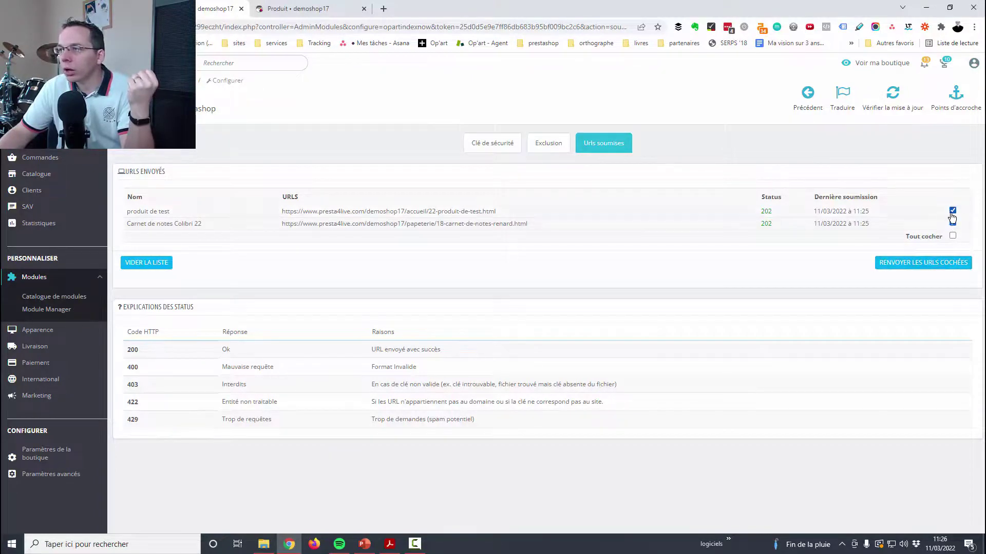
{"action": "left_click", "coordinate": [949, 265]}
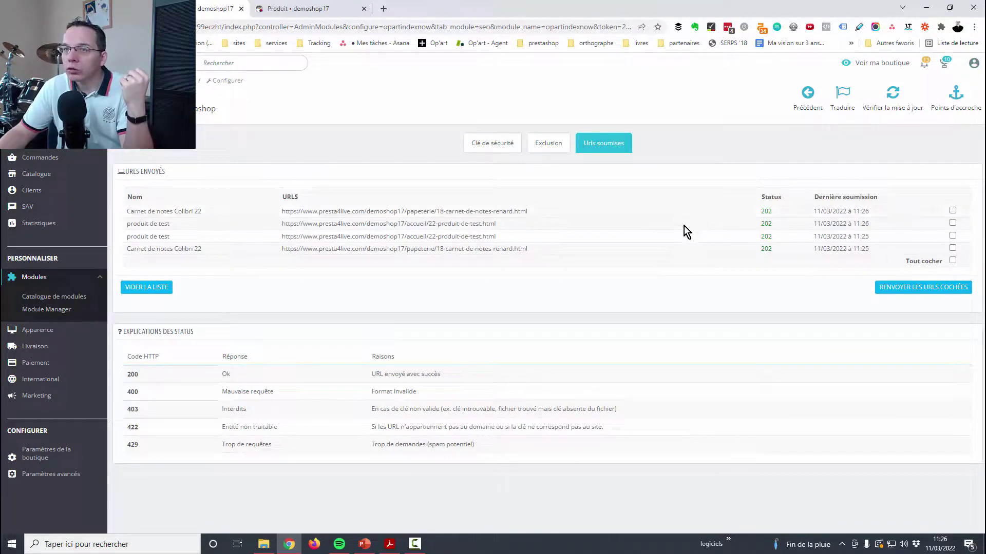
{"action": "left_click", "coordinate": [157, 297]}
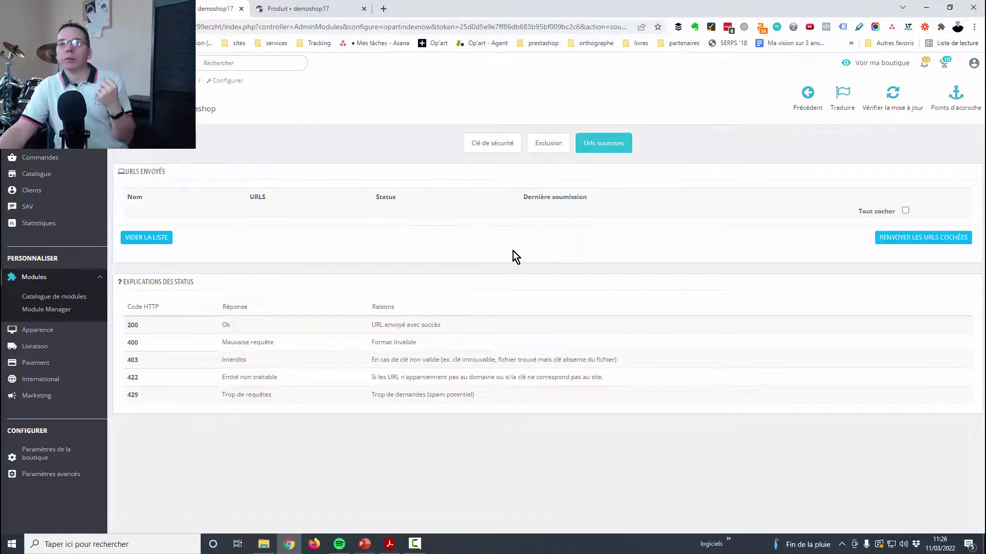
Review the module's security key page and the category exclusion settings.
{"action": "left_click", "coordinate": [540, 149]}
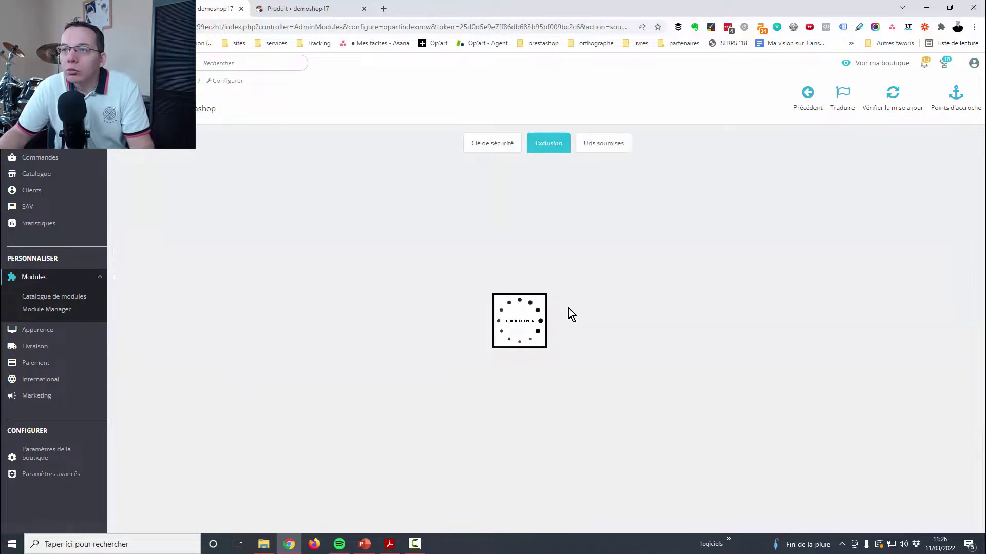
{"action": "left_click", "coordinate": [500, 149]}
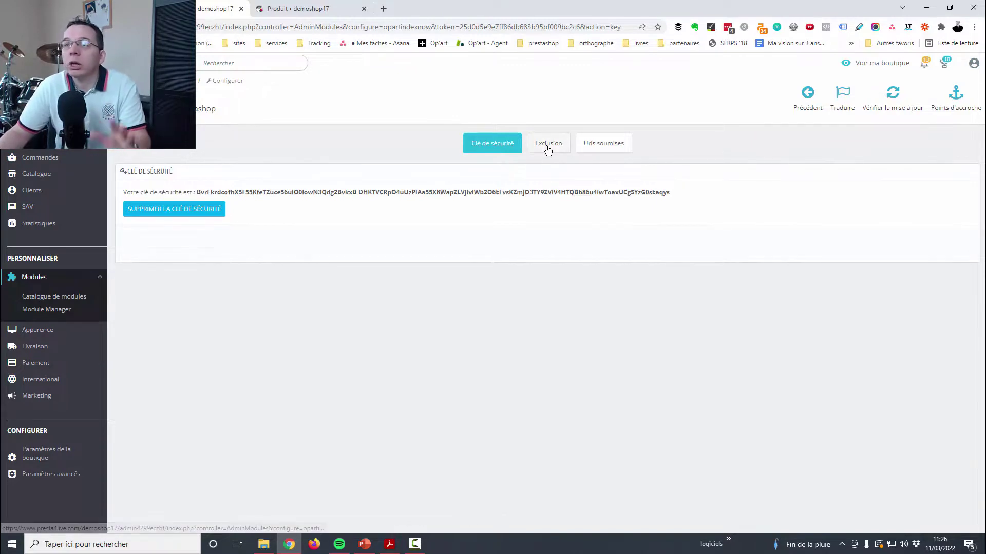
{"action": "left_click", "coordinate": [548, 147]}
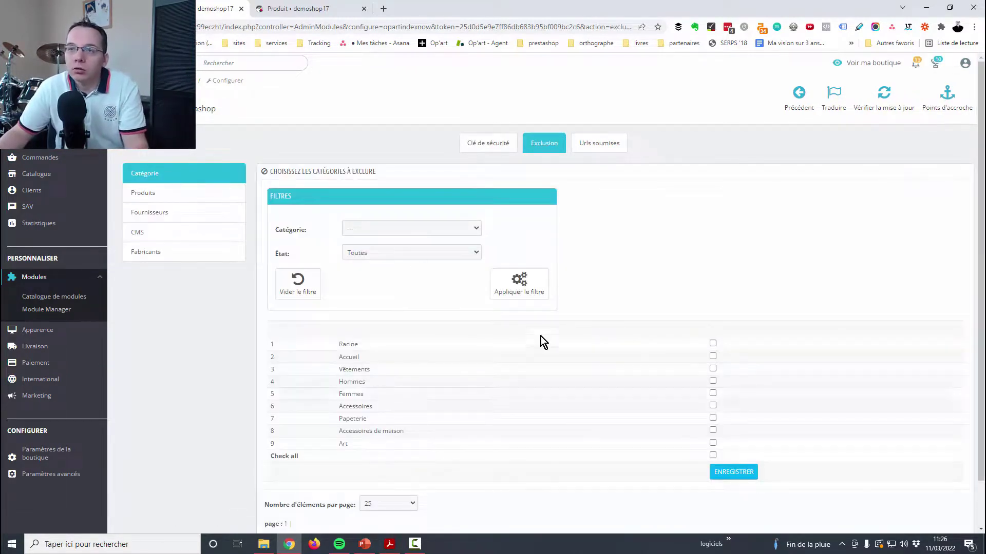